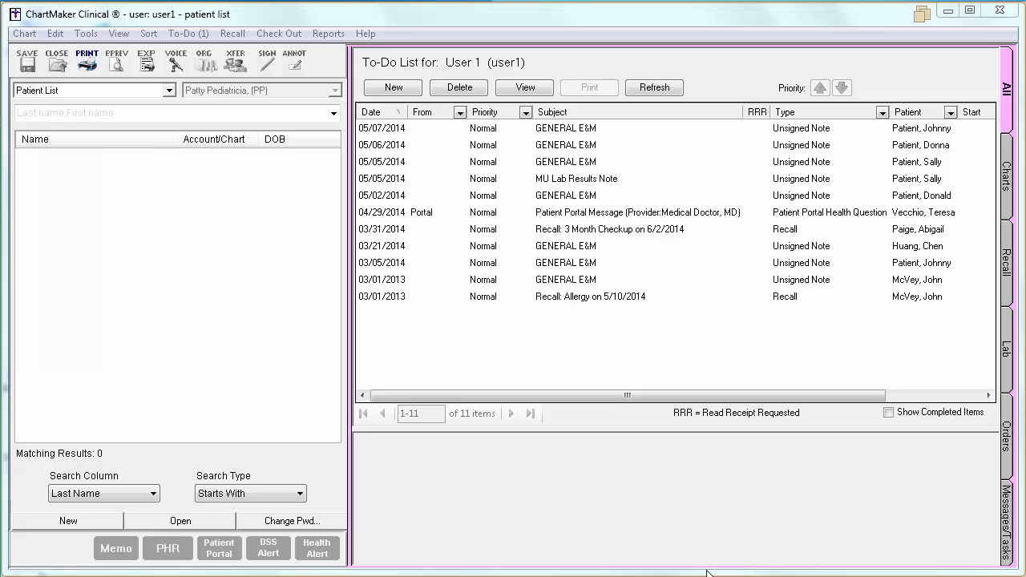
- Search the procedure conditions table for "mri" and open the properties of MRI ABDOMEN W/DYE
left_click(58, 33)
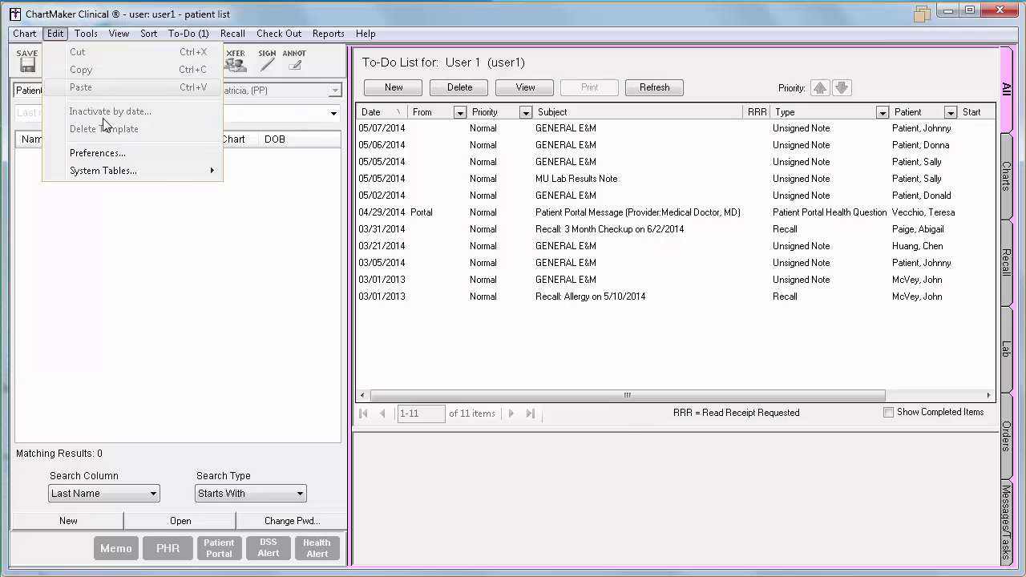
mouse_move(170, 178)
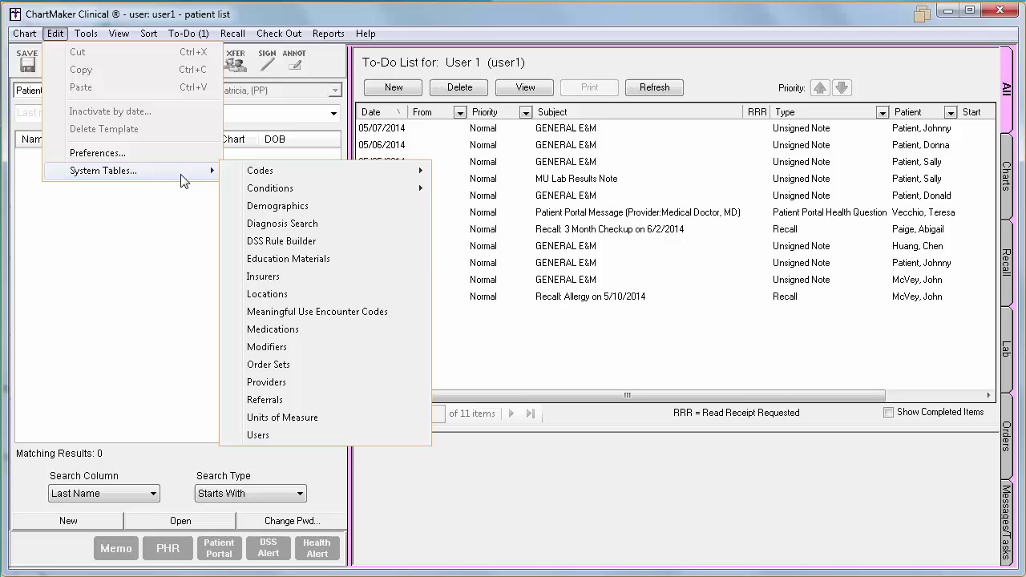
mouse_move(364, 190)
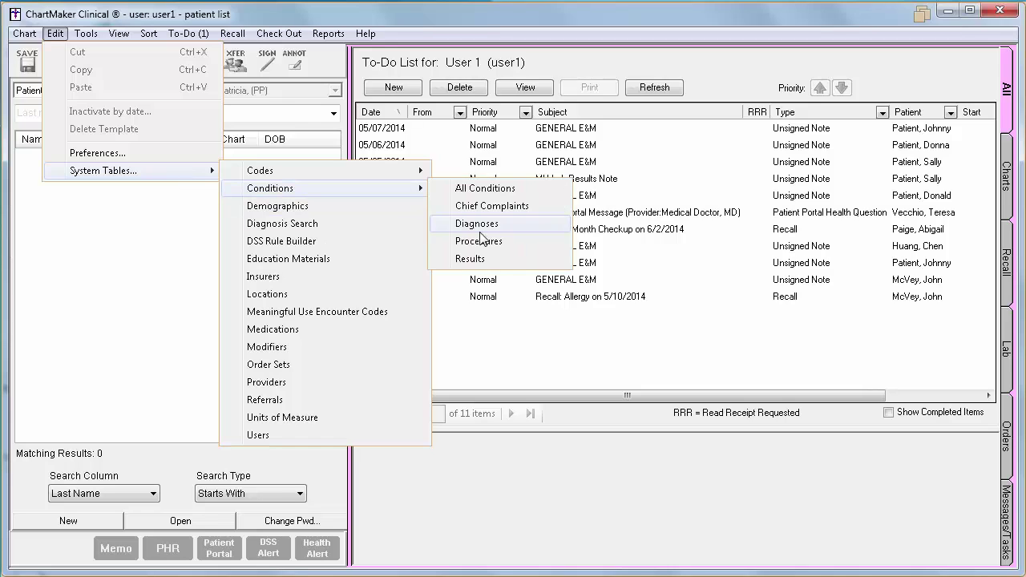
left_click(535, 244)
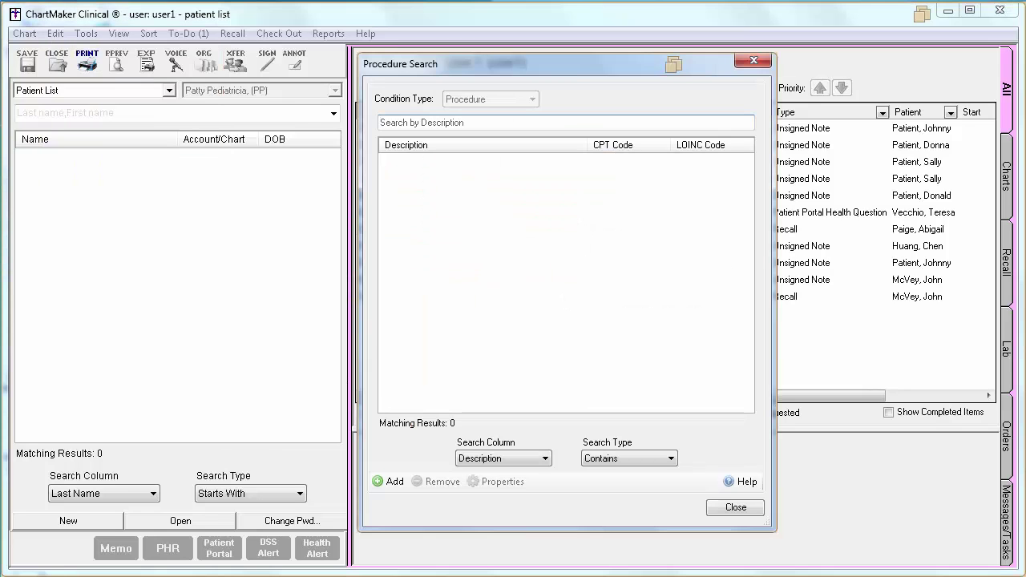
type("mri")
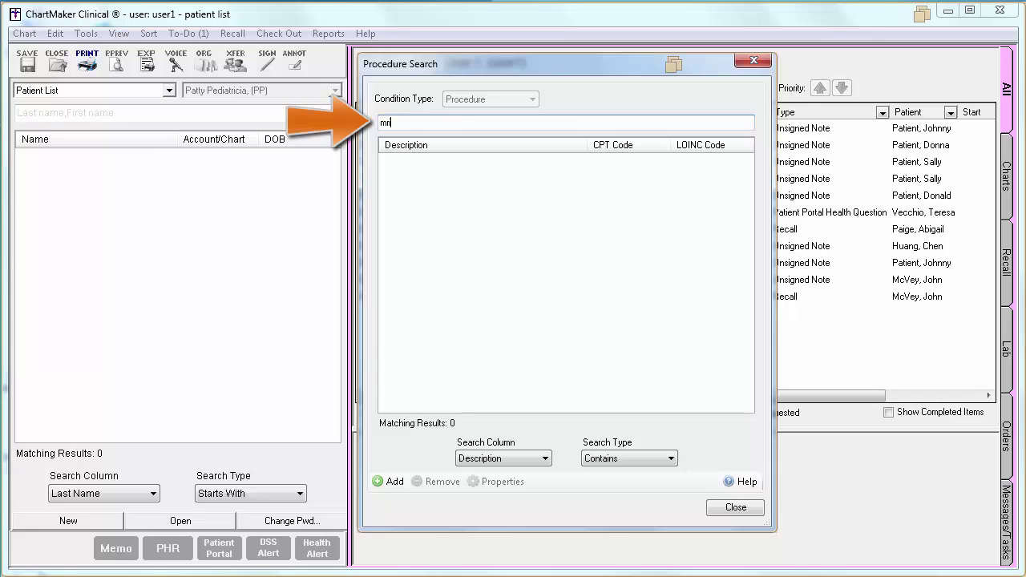
left_click(500, 374)
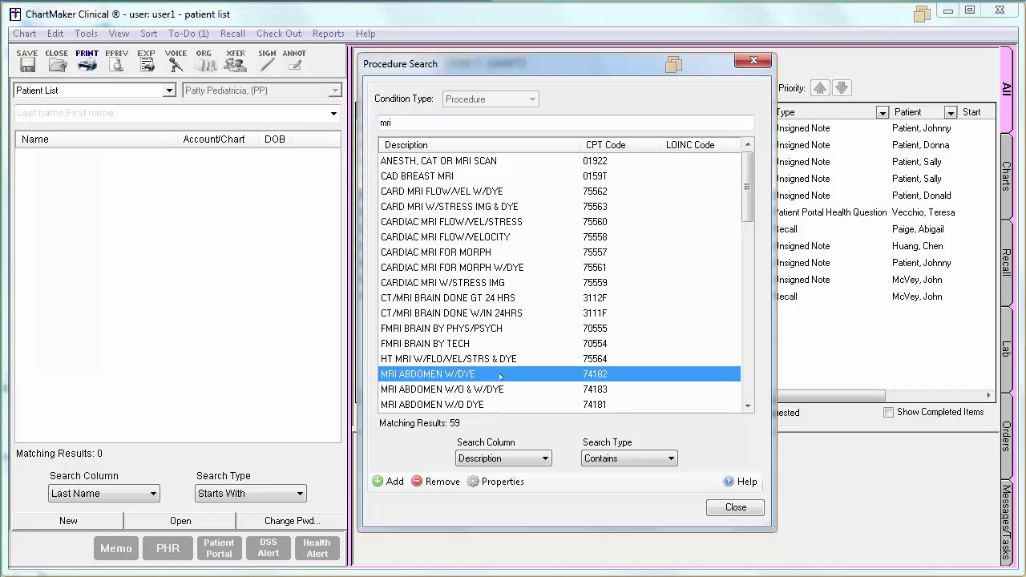
left_click(502, 482)
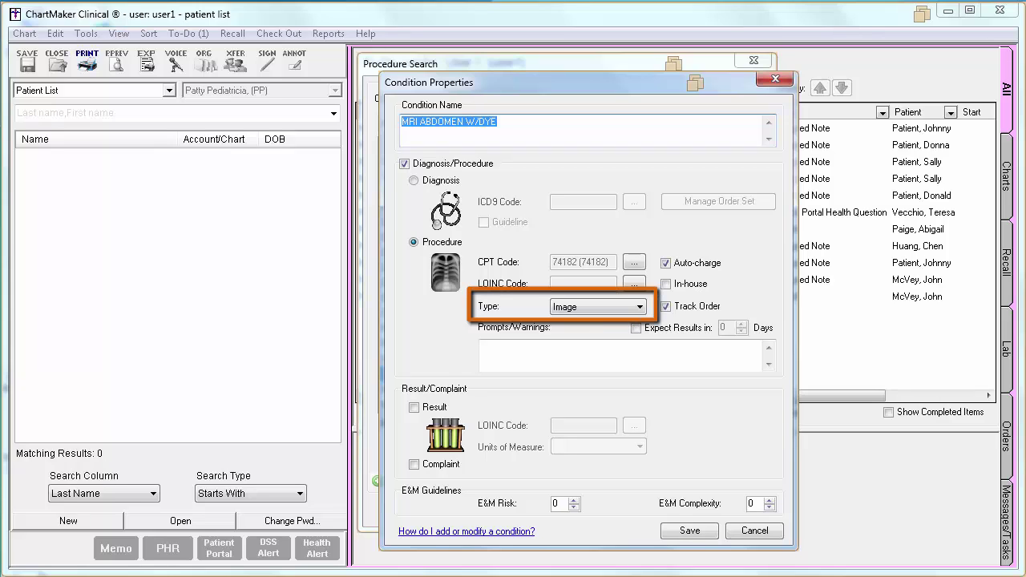
- Review the available procedure types, keep Image, save the condition properties and close the procedure search
left_click(641, 308)
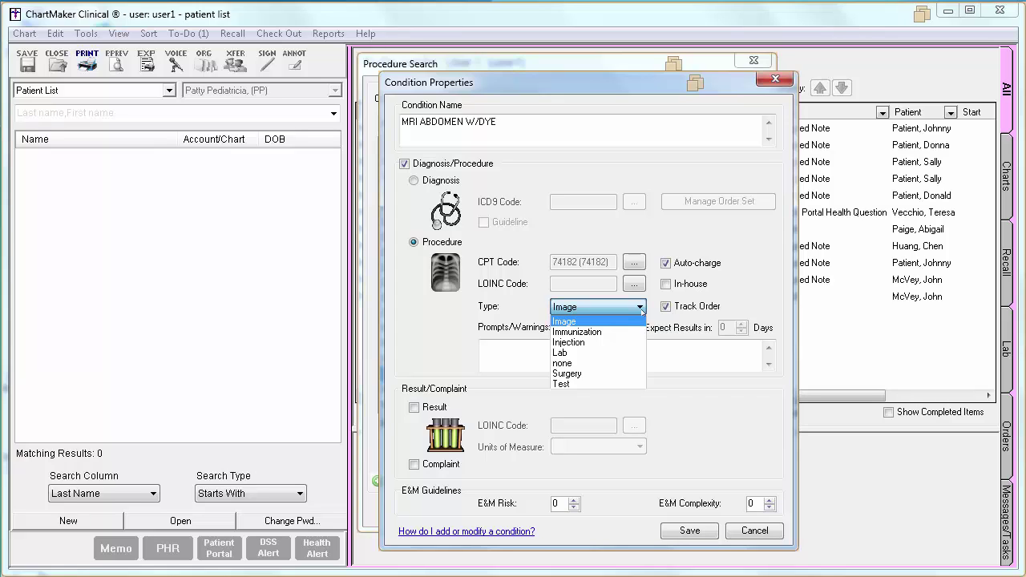
left_click(641, 309)
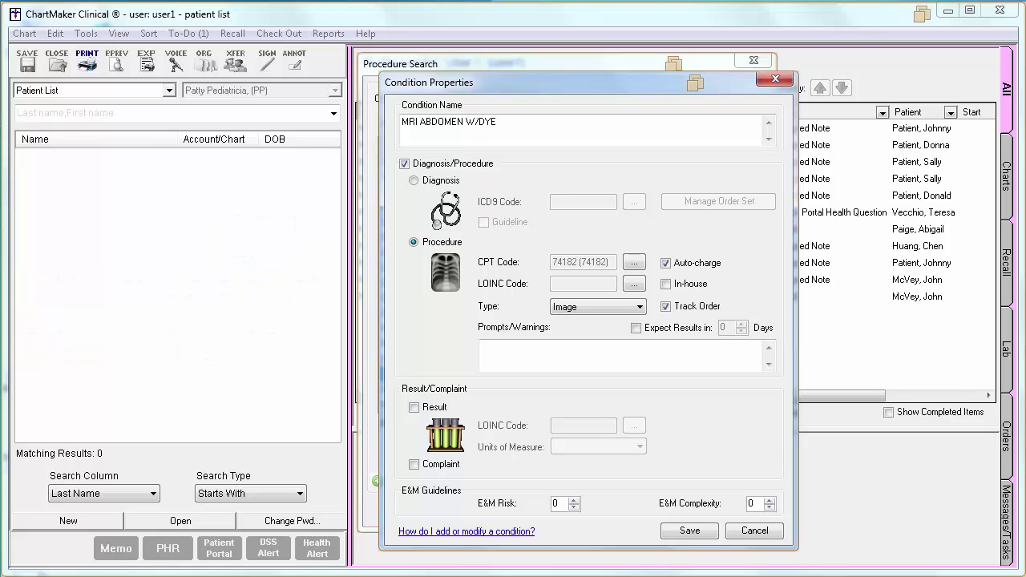
left_click(689, 531)
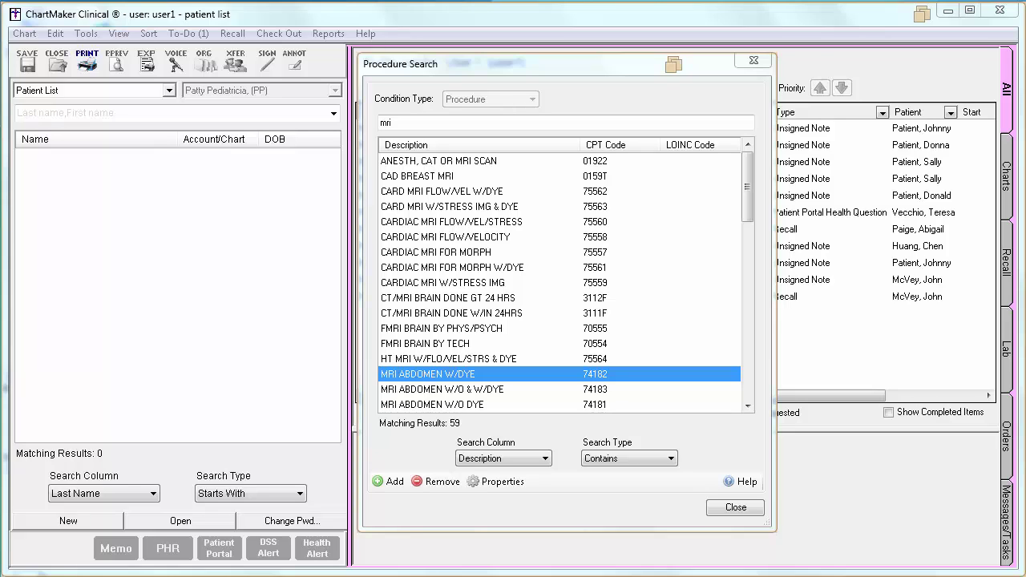
left_click(752, 511)
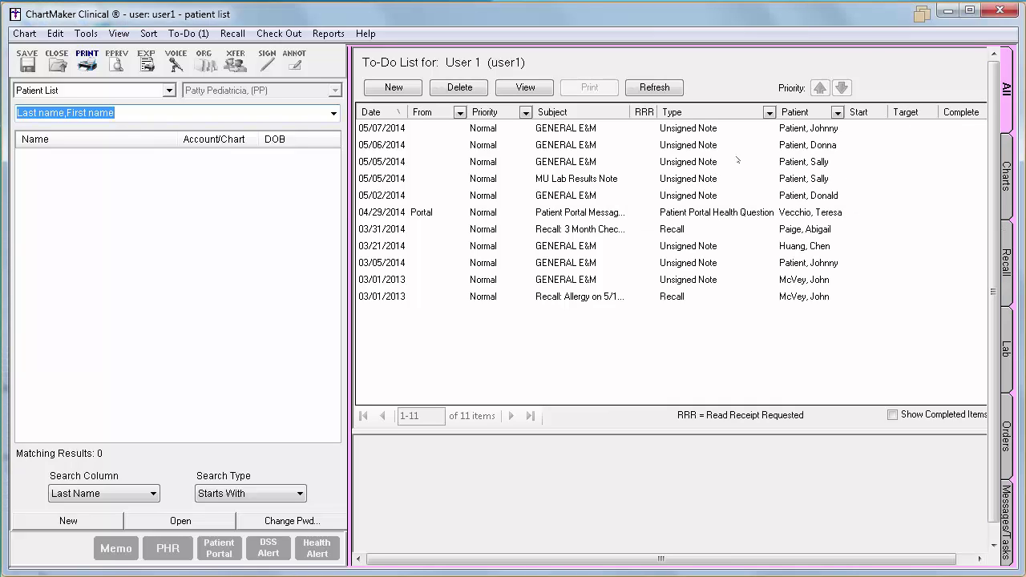
- Open the unsigned GENERAL E&M note dated 05/07/2014 and order MRI ABDOMEN W/DYE (74182) from its tests and procedures section
double_click(632, 128)
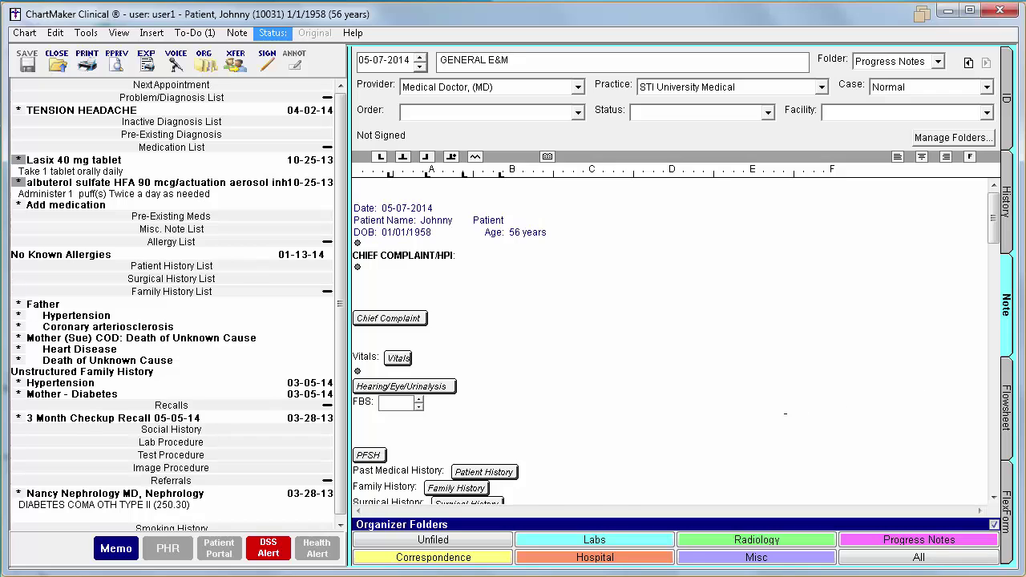
scroll(785, 413, "down", 20)
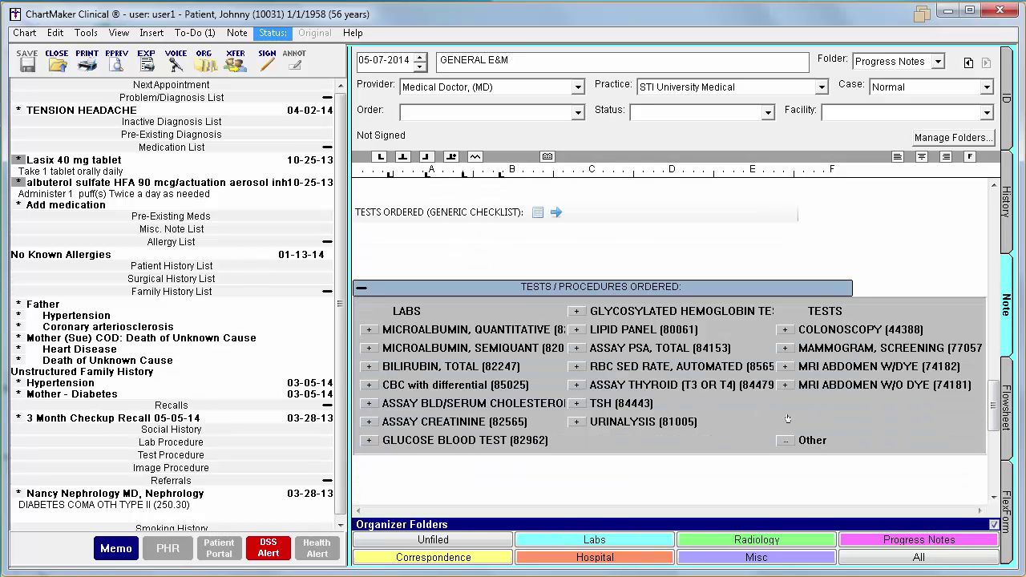
scroll(787, 418, "down", 2)
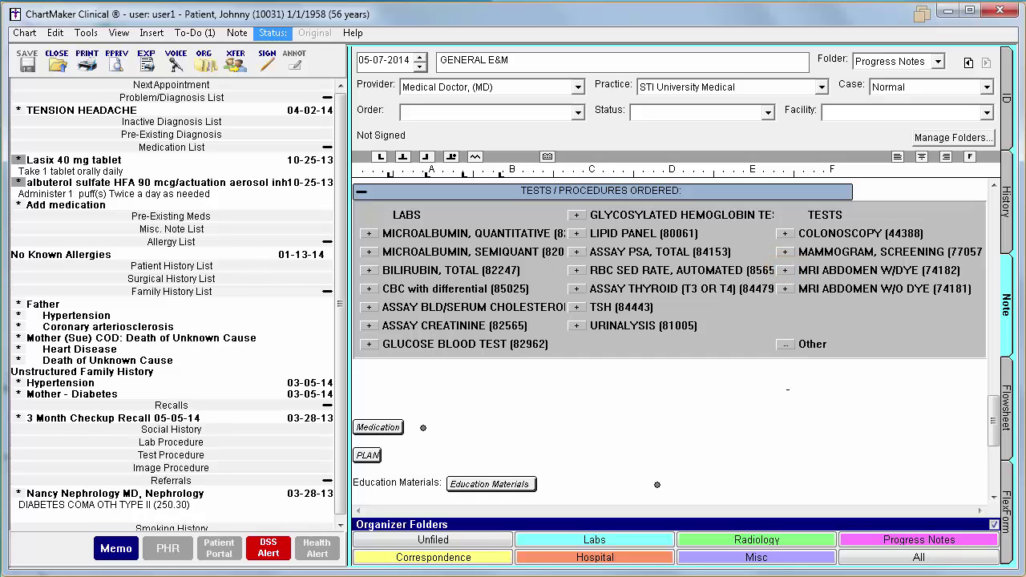
left_click(785, 270)
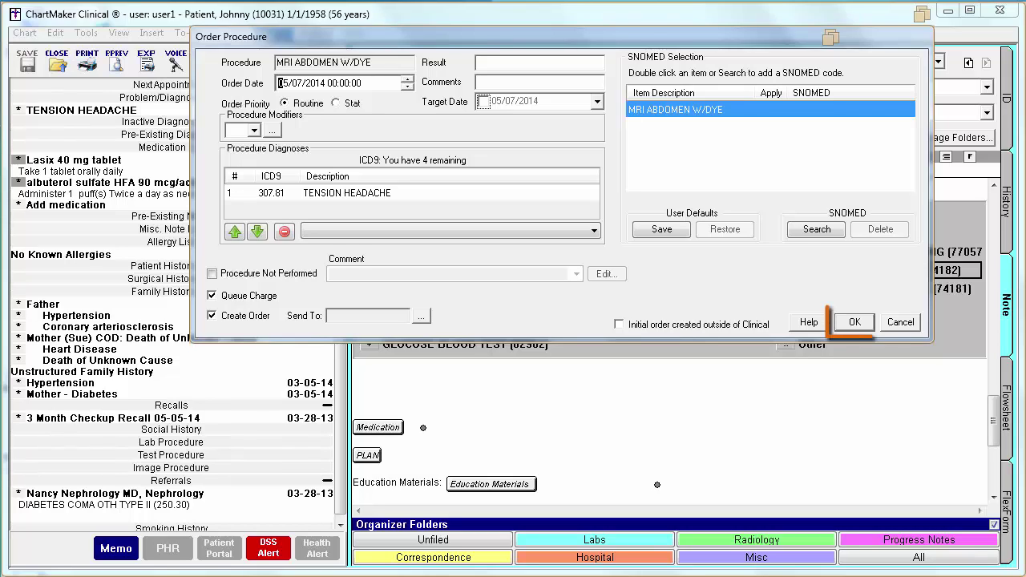
left_click(847, 326)
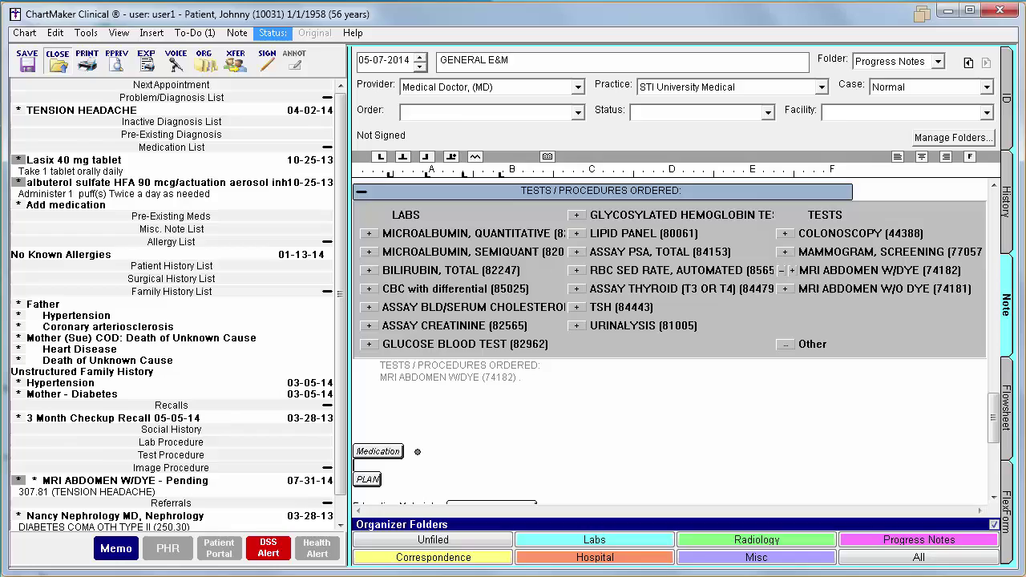
- Close the patient's chart and select the pending MRI abdomen order among the orders in the to-do list
left_click(56, 59)
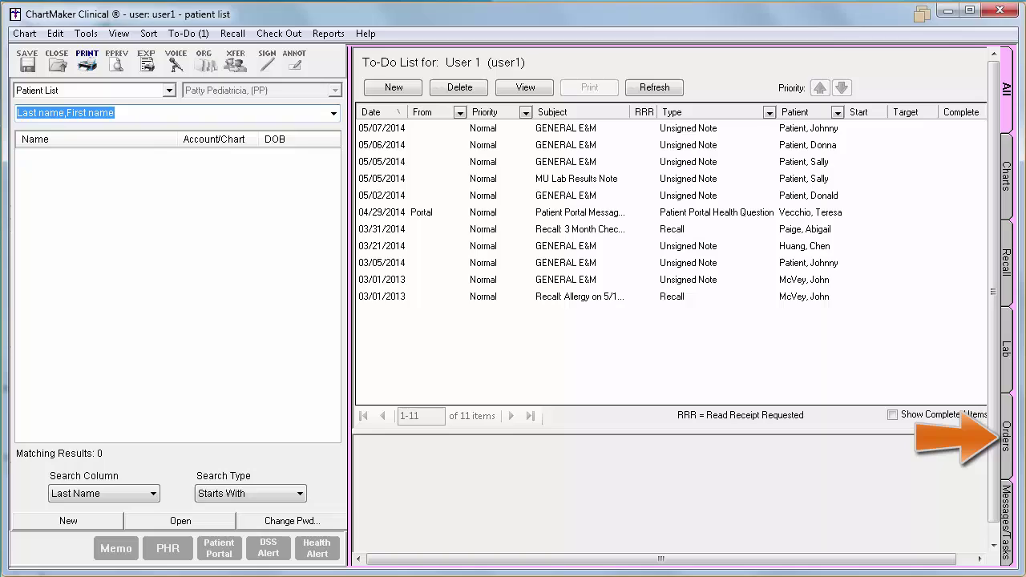
left_click(1006, 432)
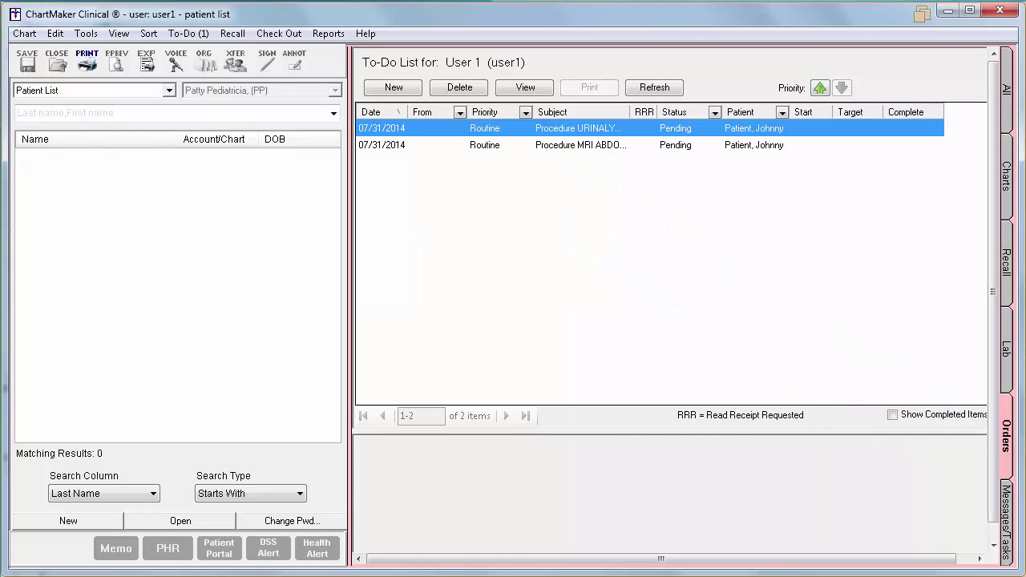
left_click(721, 151)
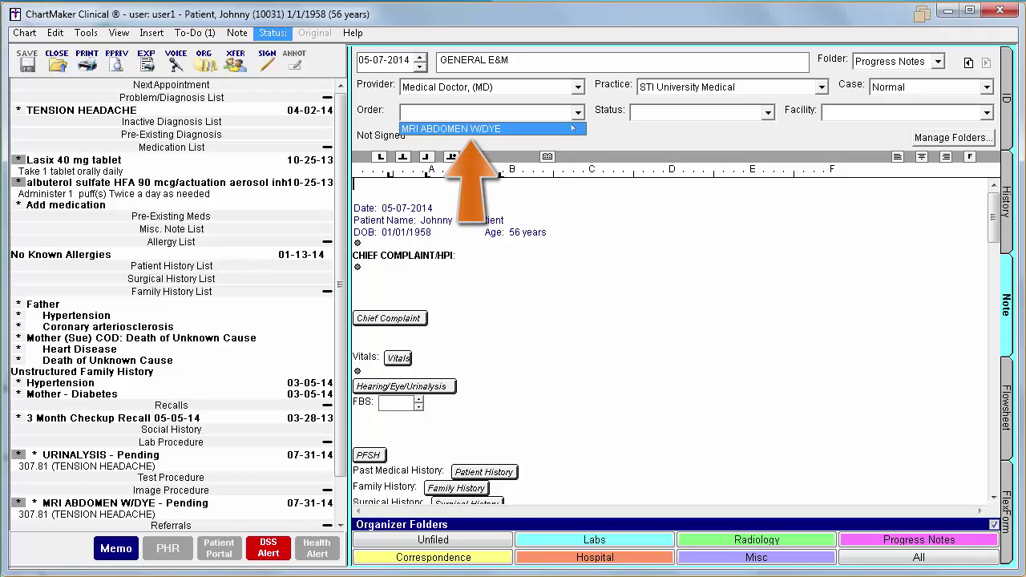
- Link the GENERAL E&M note to the MRI ABDOMEN W/DYE order and set the order status to Completed
left_click(573, 127)
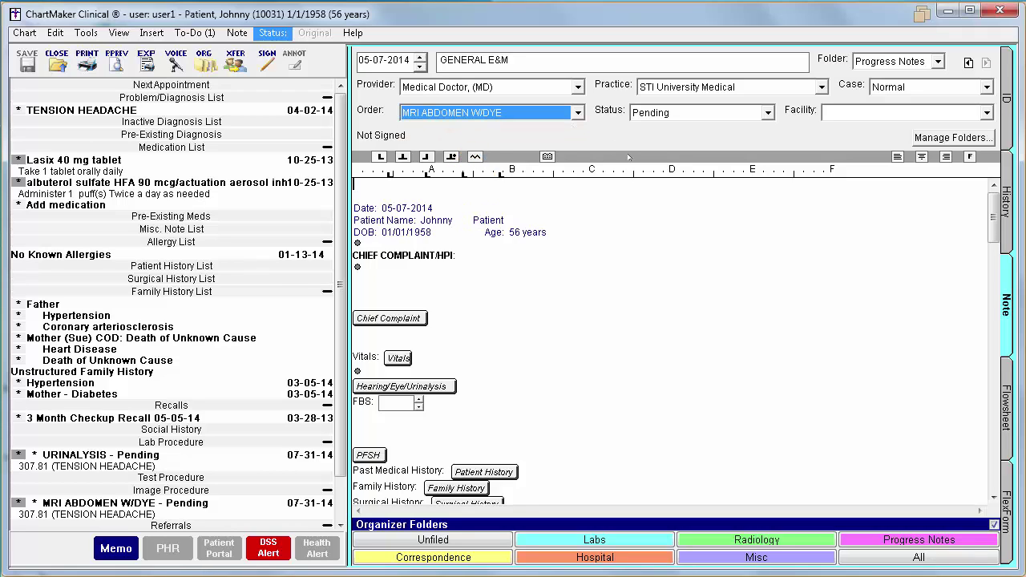
left_click(767, 113)
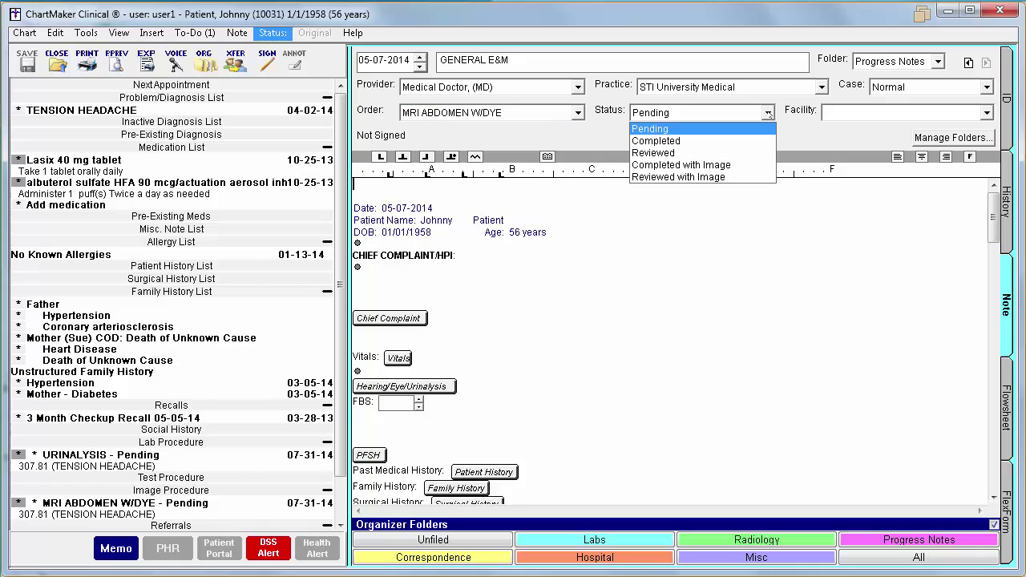
left_click(759, 141)
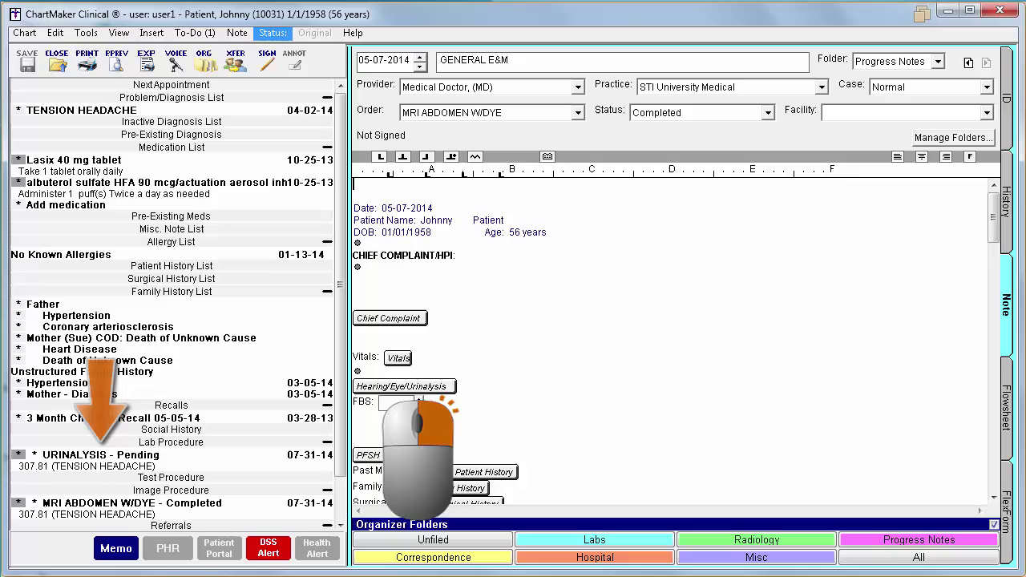
- Review the pending in-house URINALYSIS order, save it with status Completed, and close the patient's chart
right_click(133, 454)
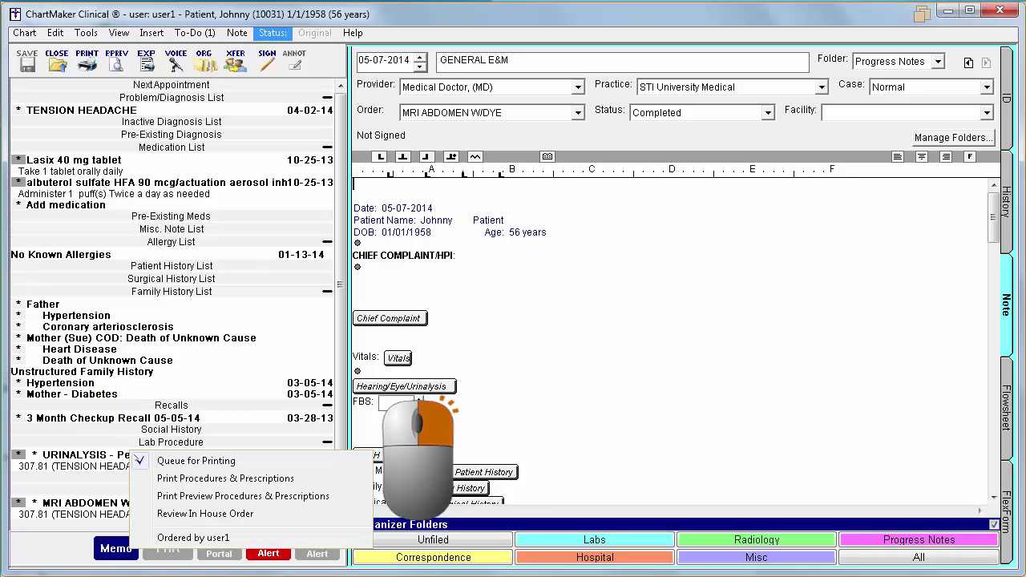
left_click(284, 515)
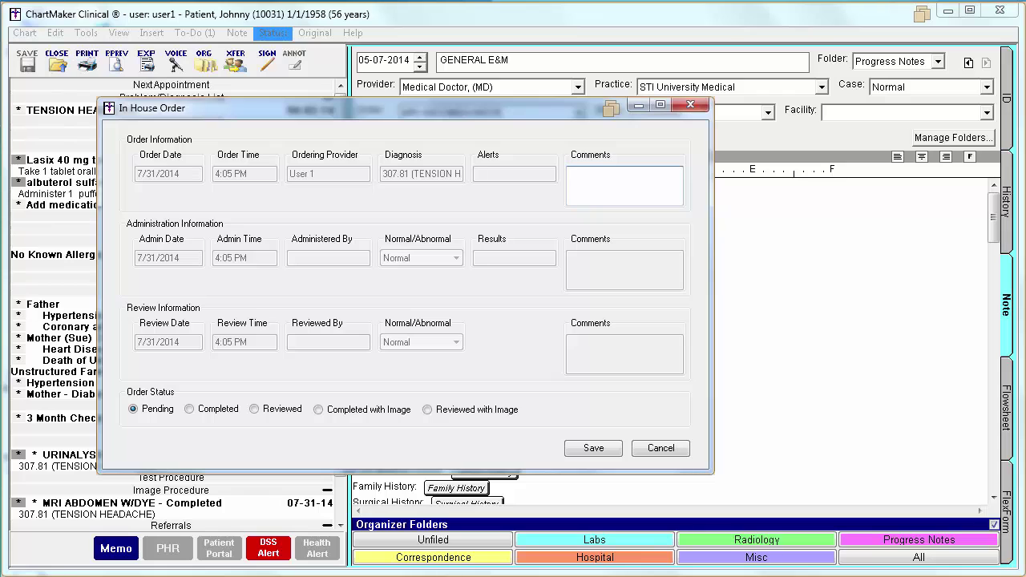
left_click(223, 407)
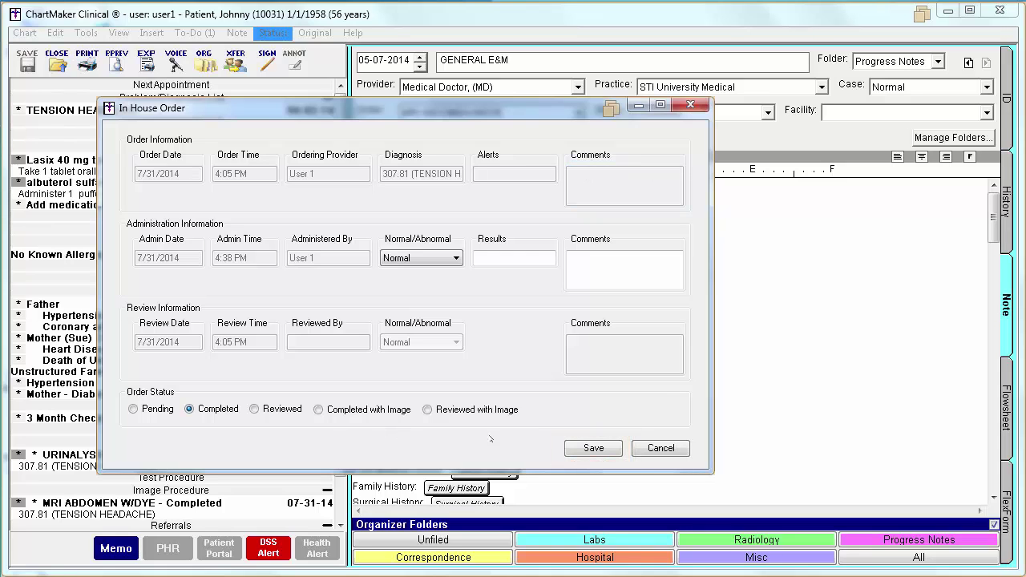
left_click(593, 449)
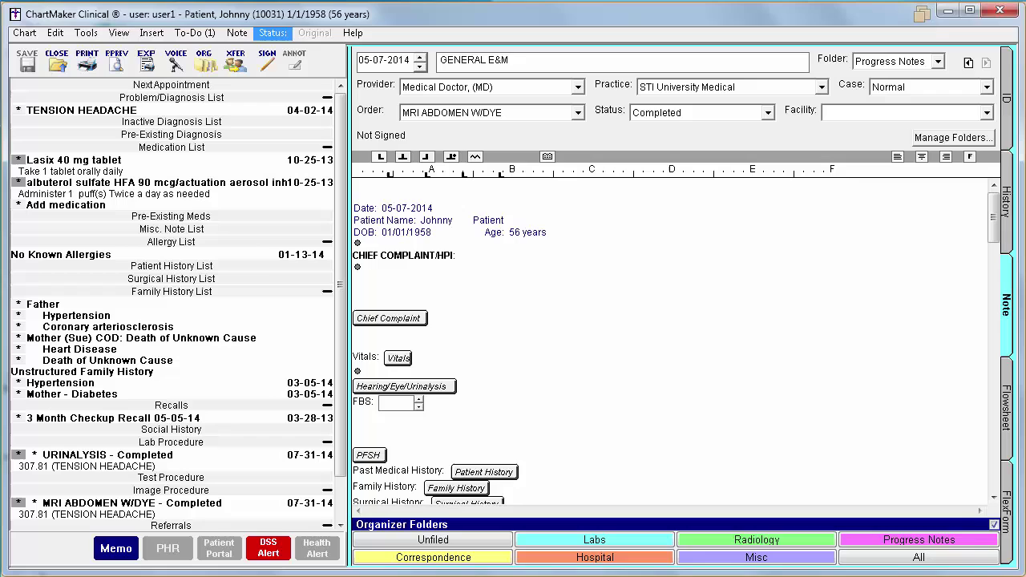
left_click(57, 62)
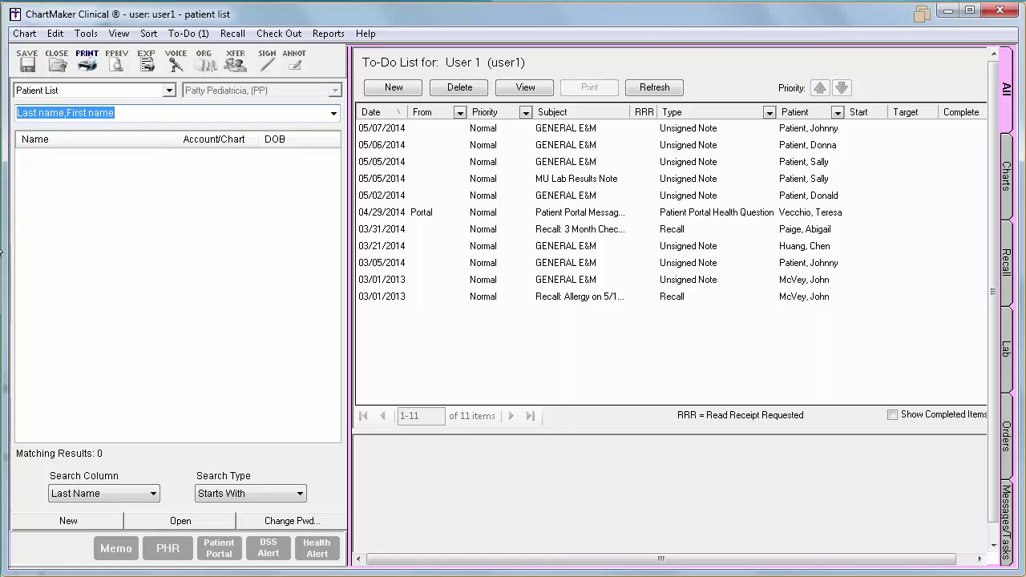
- Open document scanning and find the patient by partial last and first name
left_click(26, 35)
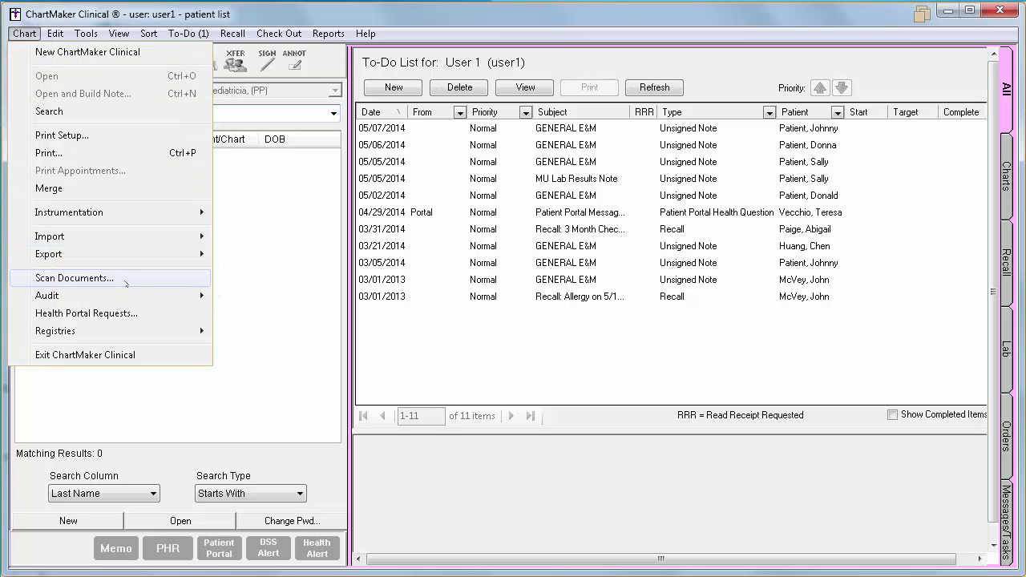
left_click(80, 278)
type("pat,j")
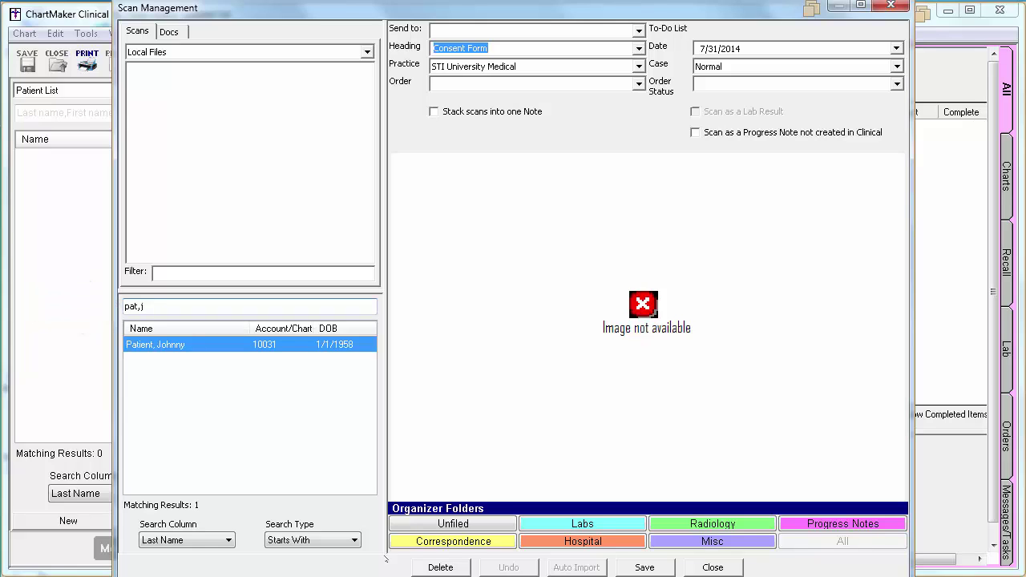
- Assign the scan to the MRI ABDOMEN W/DYE order and set the order status to Reviewed
left_click(639, 87)
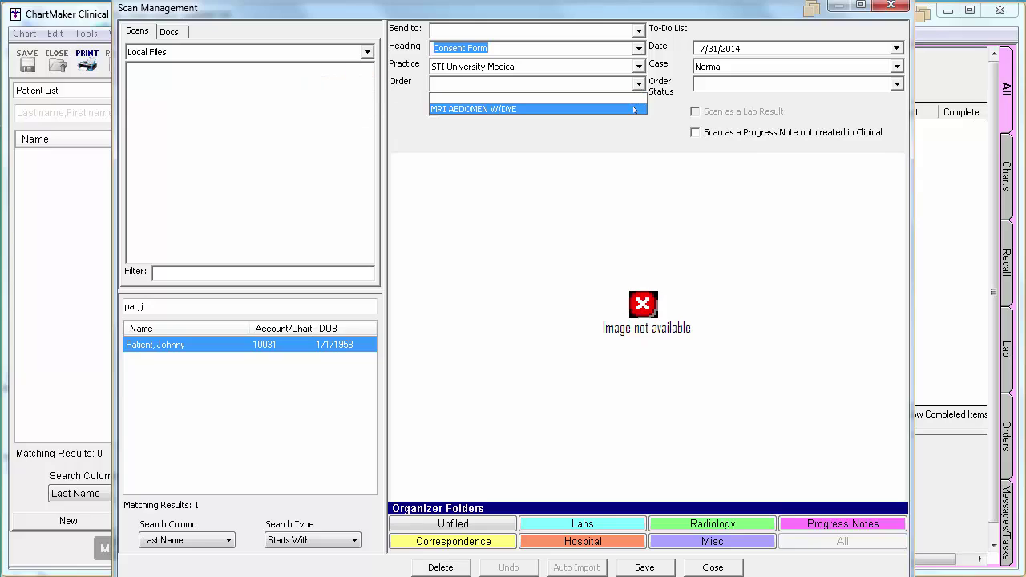
left_click(481, 108)
left_click(778, 84)
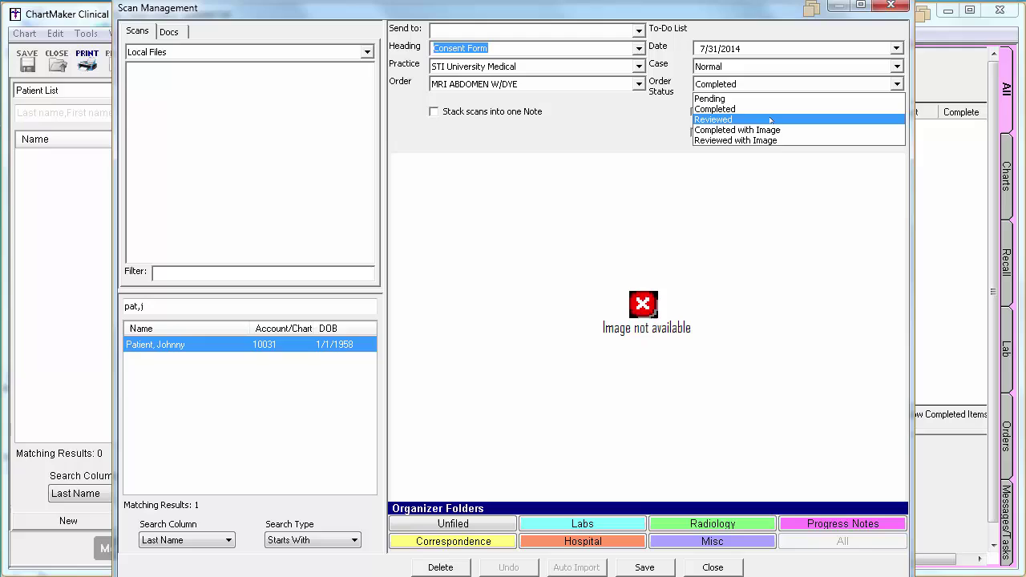
left_click(770, 119)
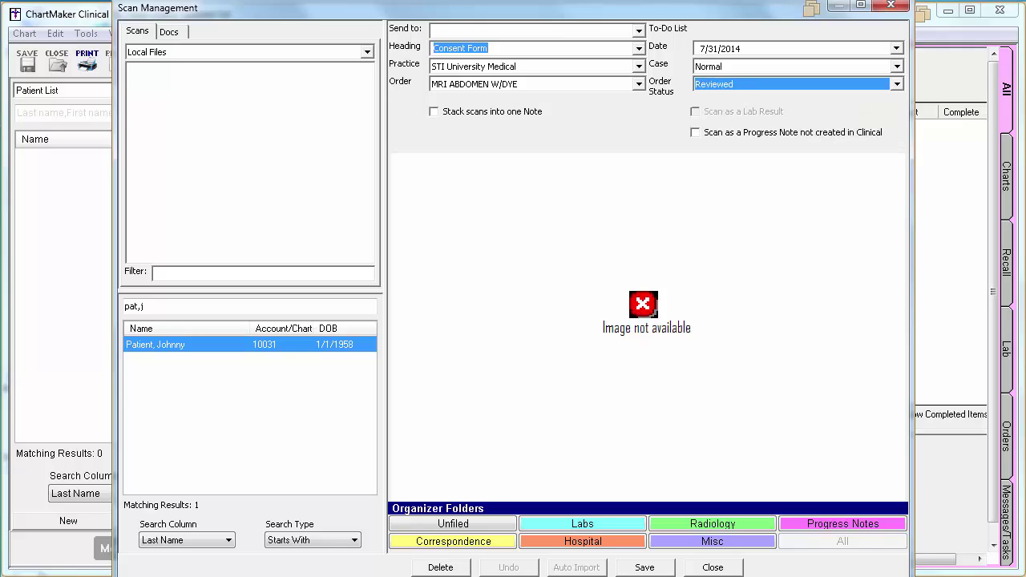